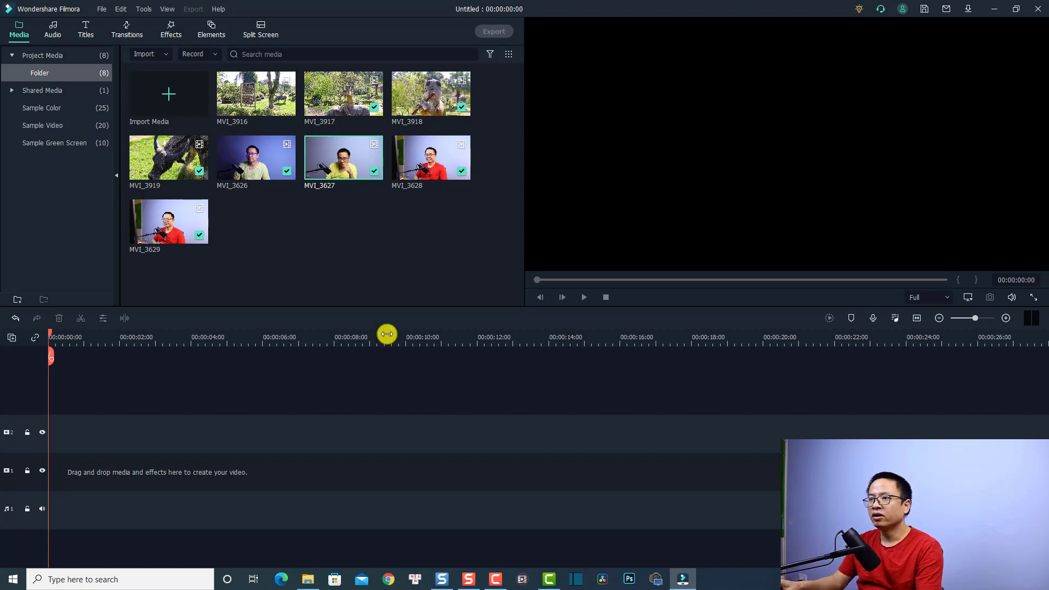
Step: Preview MVI_3627, choose its later section and drop about 7 seconds at the start of track 1
{"action": "double_click", "coordinate": [330, 163]}
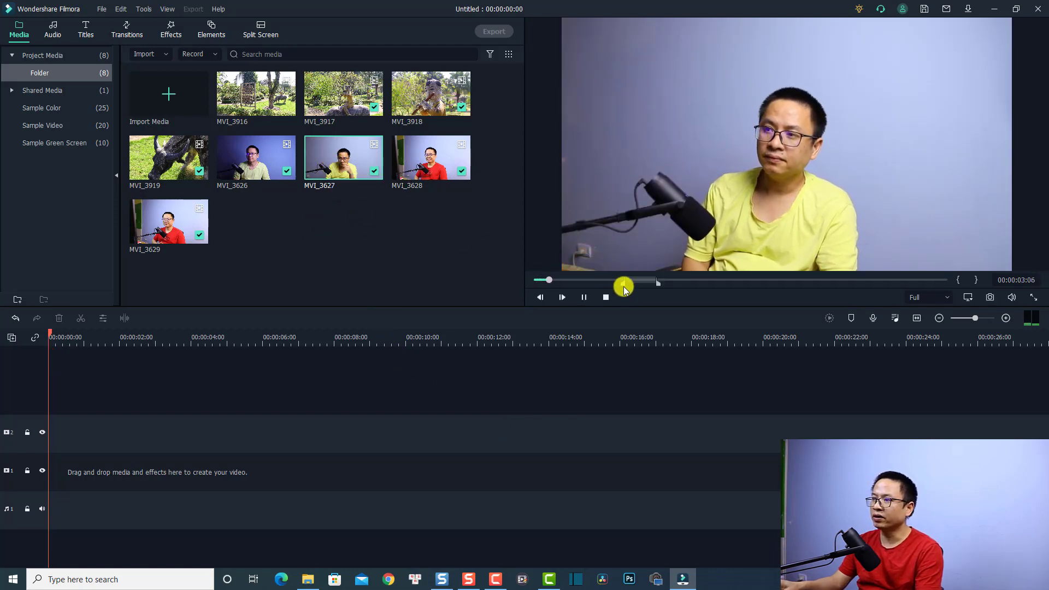
{"action": "left_click_drag", "start_coordinate": [548, 282], "coordinate": [536, 279]}
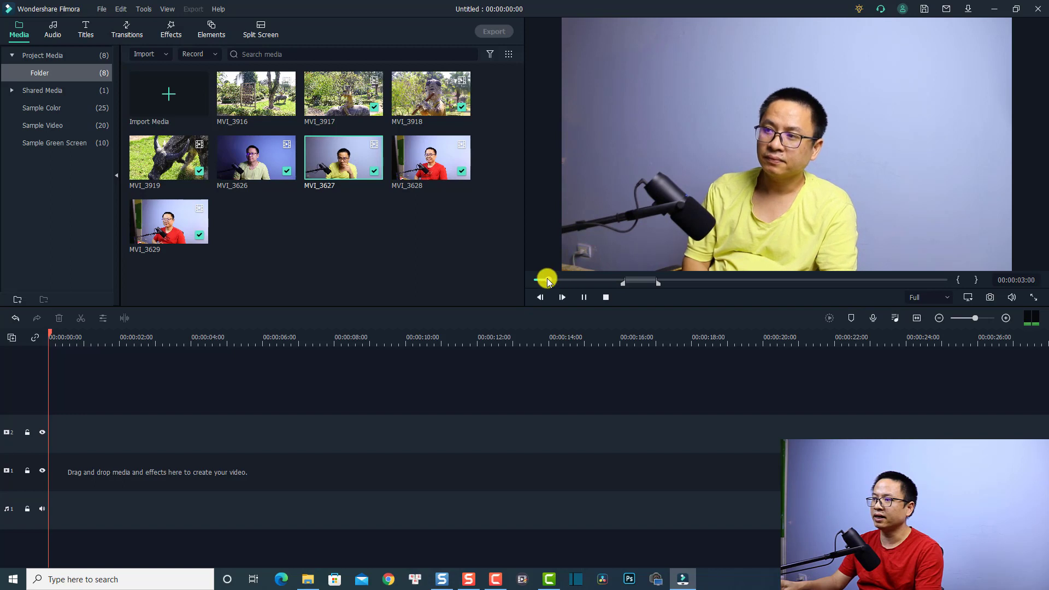
{"action": "left_click_drag", "start_coordinate": [546, 278], "coordinate": [617, 284]}
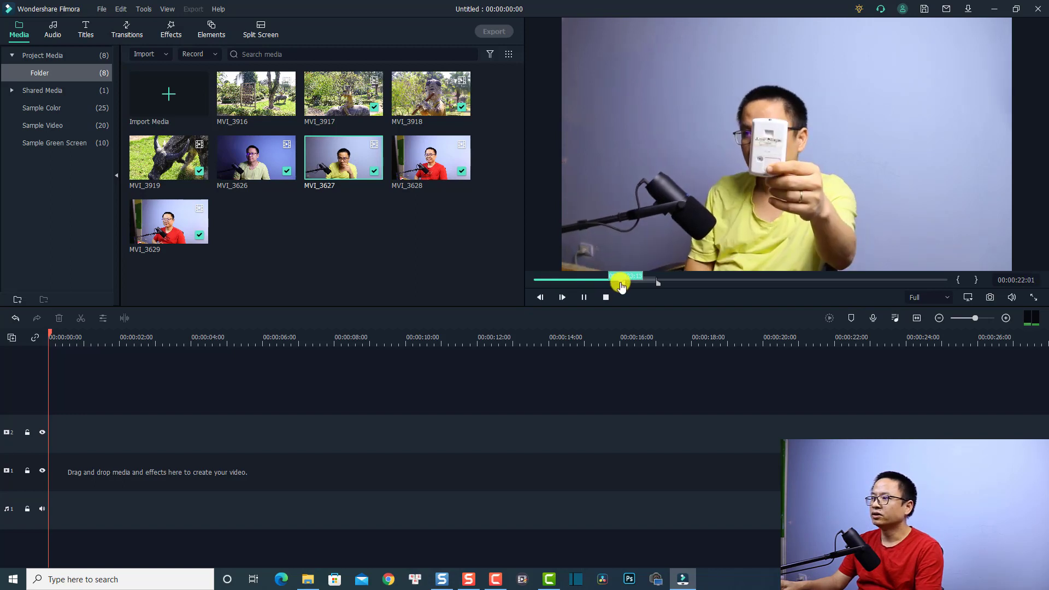
{"action": "left_click", "coordinate": [583, 298]}
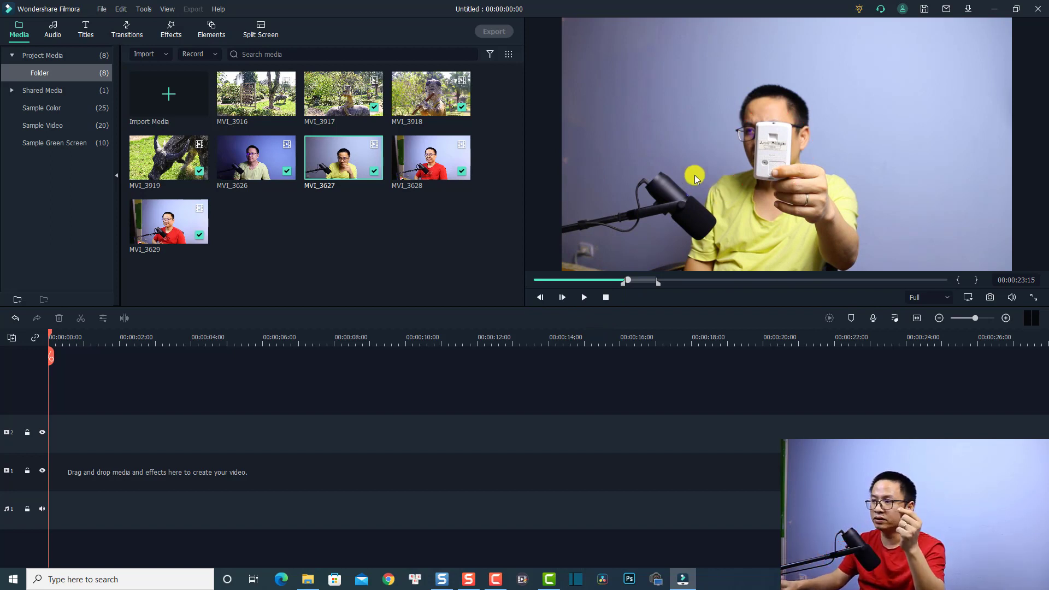
{"action": "left_click_drag", "start_coordinate": [661, 231], "coordinate": [68, 465]}
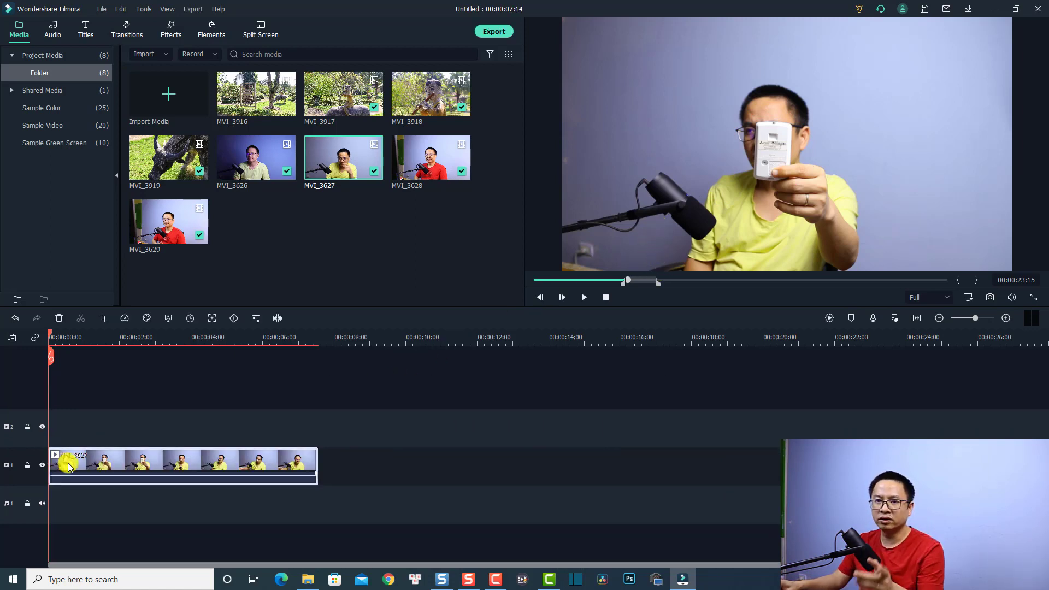
{"action": "left_click", "coordinate": [584, 297]}
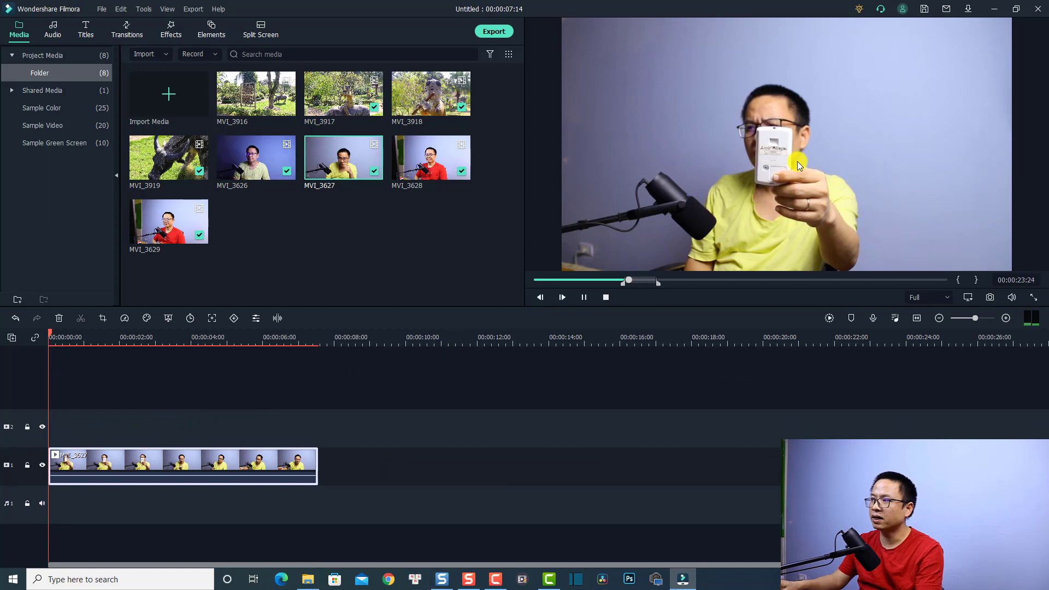
{"action": "left_click", "coordinate": [164, 421]}
{"action": "key", "text": "space"}
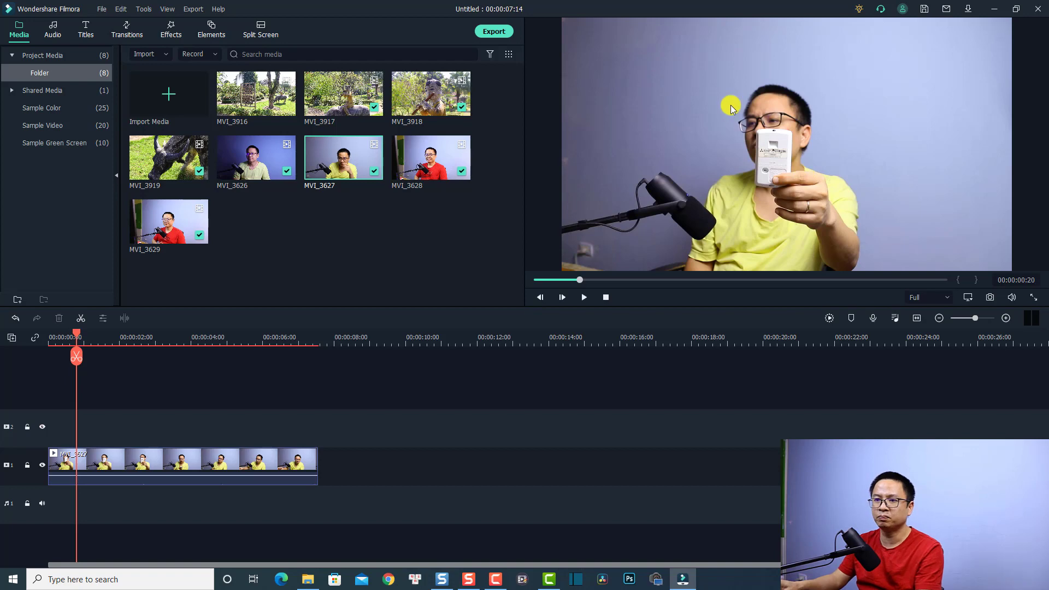
{"action": "key", "text": "Home"}
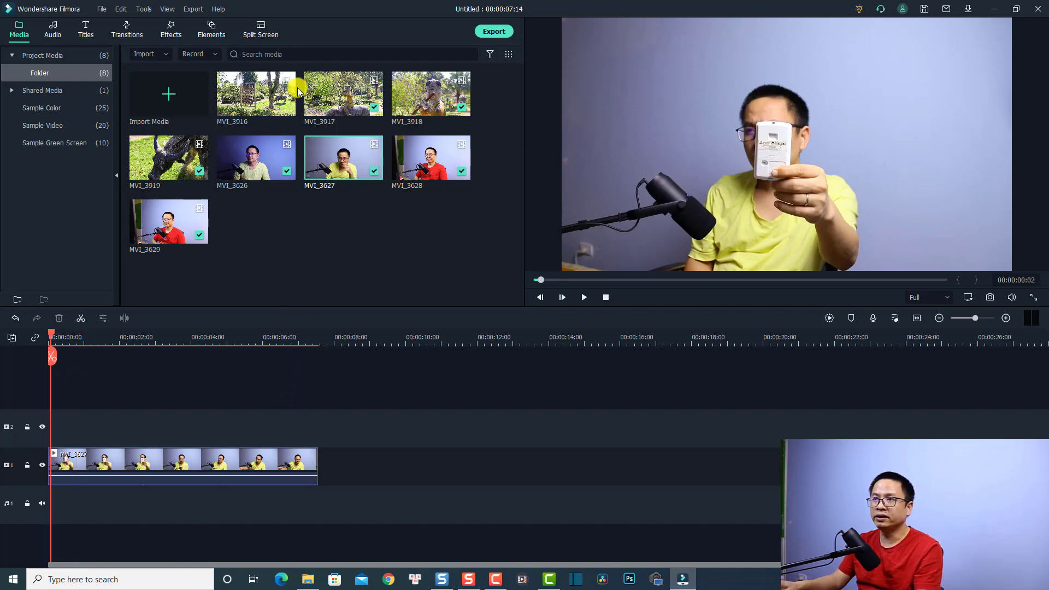
Step: Add Split Screen 4 after the yellow-shirt clip and play it from about 8 seconds
{"action": "left_click", "coordinate": [259, 28]}
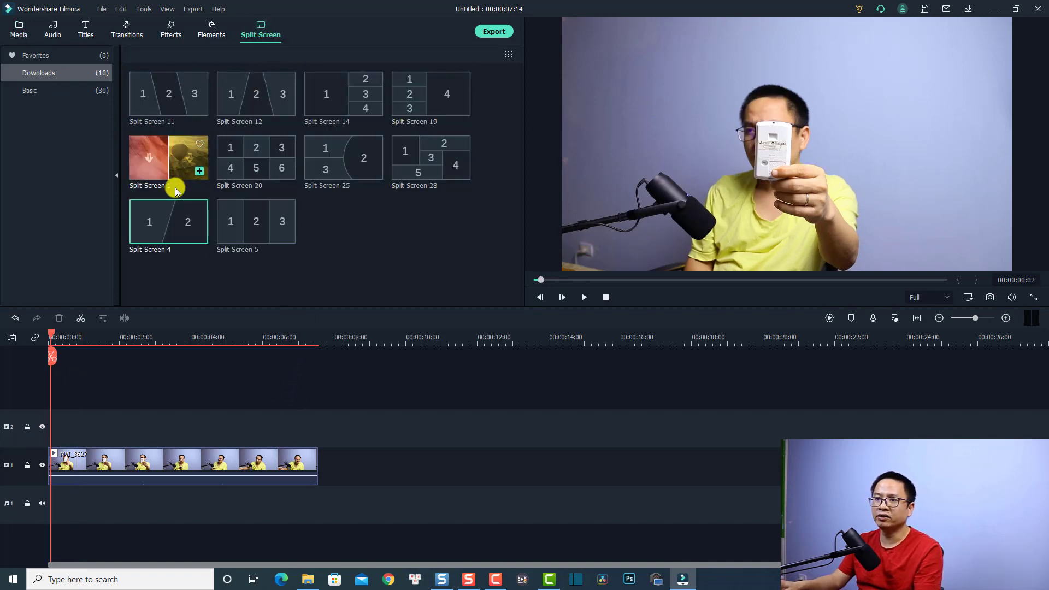
{"action": "left_click_drag", "start_coordinate": [175, 224], "coordinate": [347, 461]}
{"action": "left_click", "coordinate": [350, 342]}
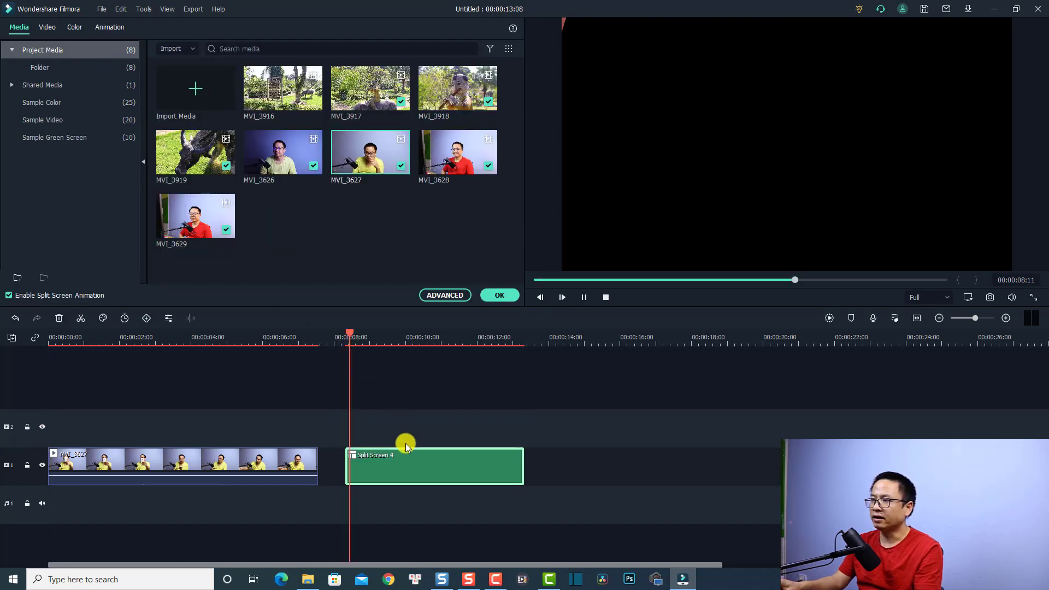
{"action": "key", "text": "space"}
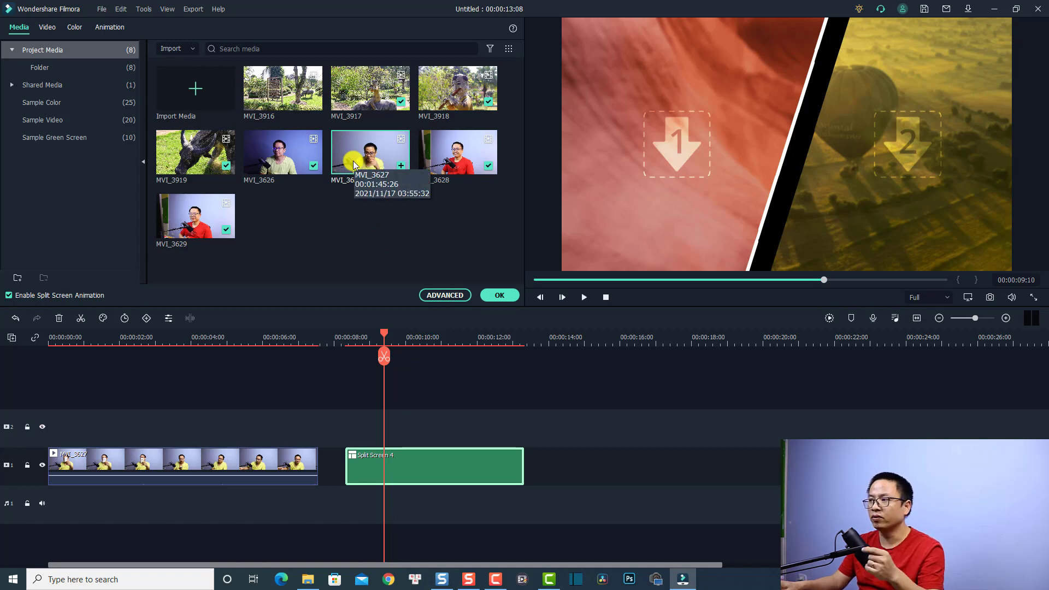
Step: Put MVI_3627 into the left split-screen slot, replay the transition and confirm with OK
{"action": "left_click_drag", "start_coordinate": [353, 164], "coordinate": [689, 173]}
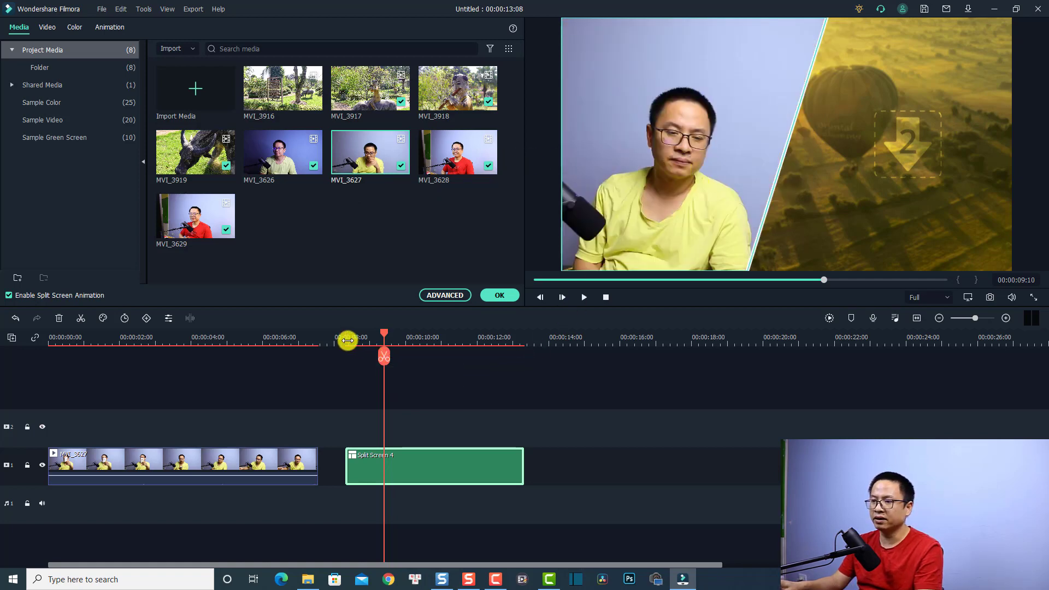
{"action": "left_click", "coordinate": [52, 339]}
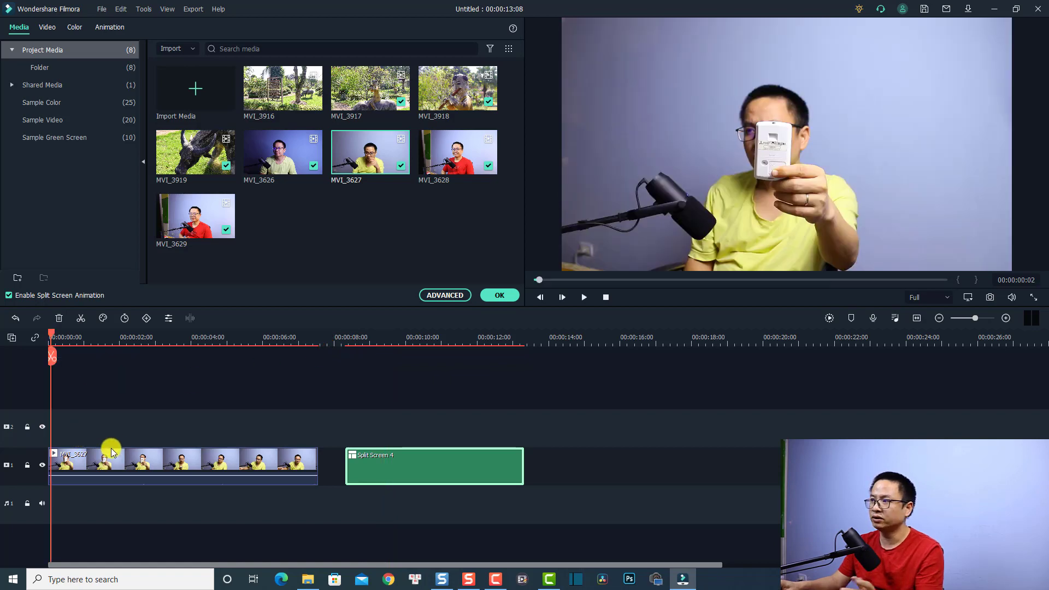
{"action": "left_click", "coordinate": [349, 339]}
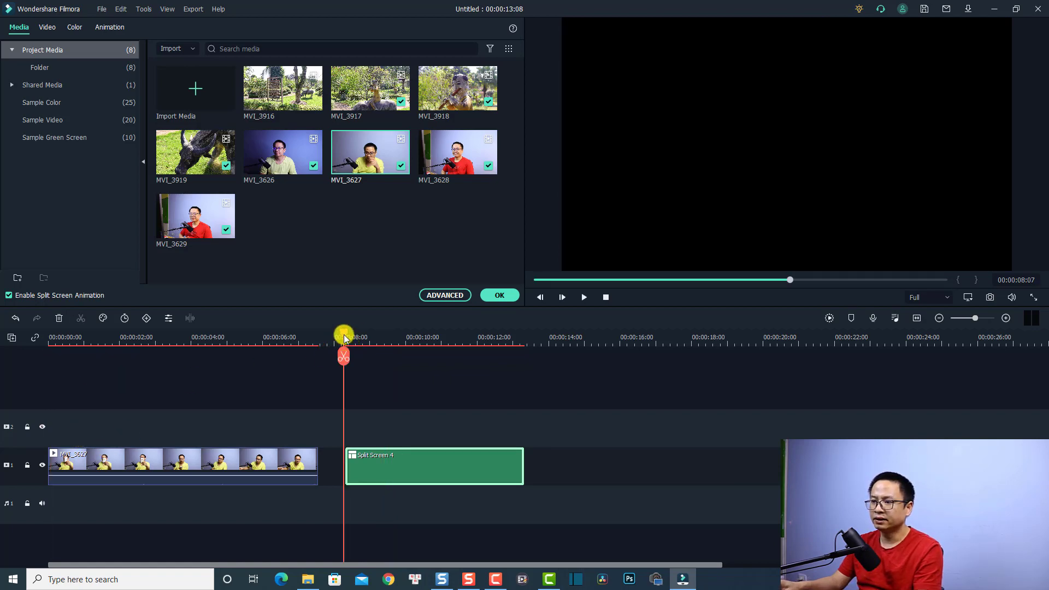
{"action": "key", "text": "space"}
{"action": "key", "text": "space"}
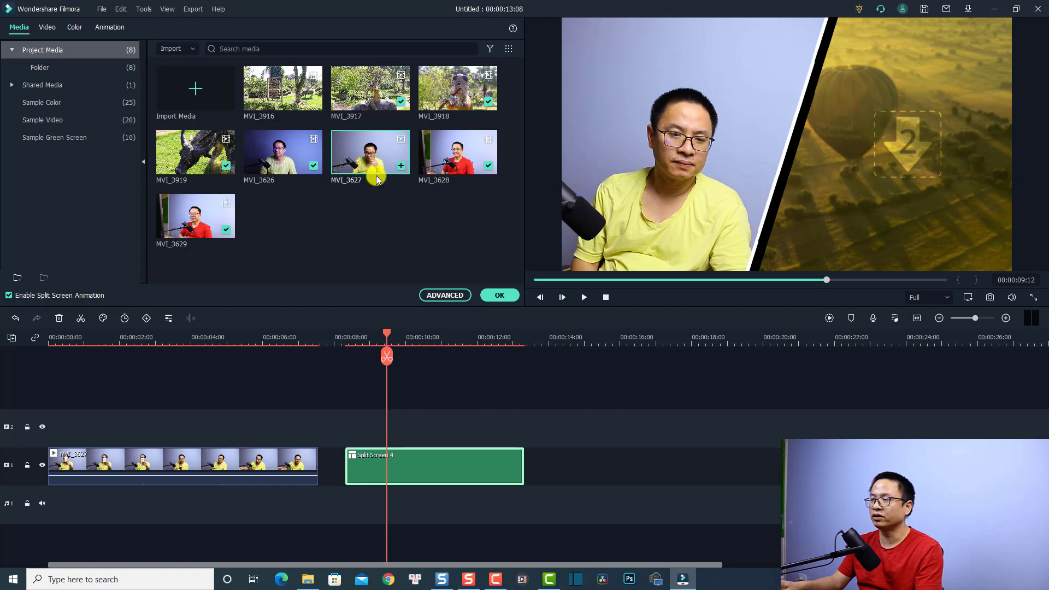
{"action": "left_click", "coordinate": [499, 295]}
{"action": "left_click", "coordinate": [19, 30]}
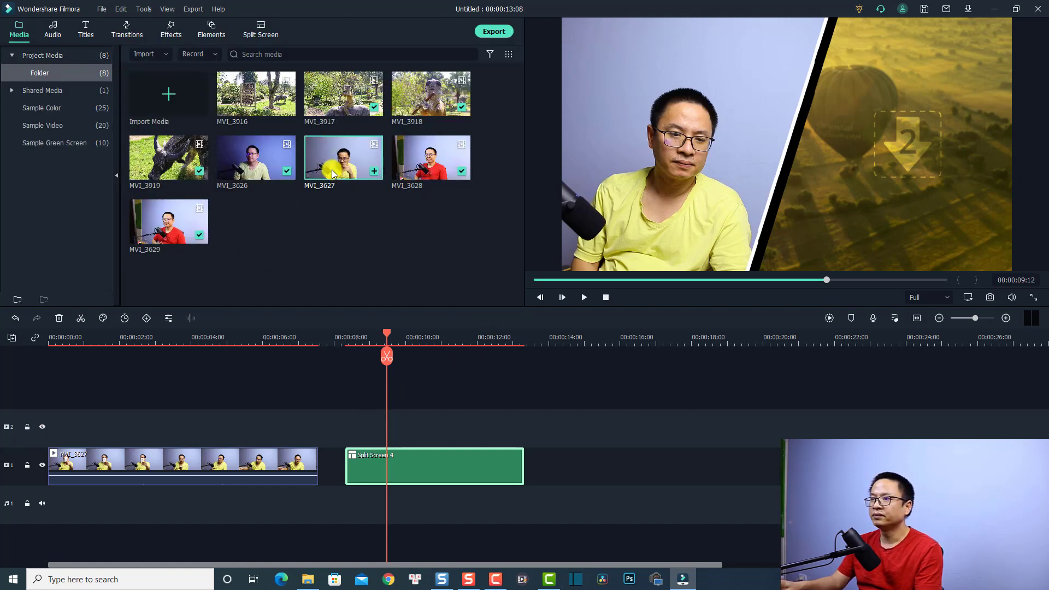
Step: Review MVI_3627 and the split-screen animation, then delete both clips from the timeline
{"action": "double_click", "coordinate": [332, 173]}
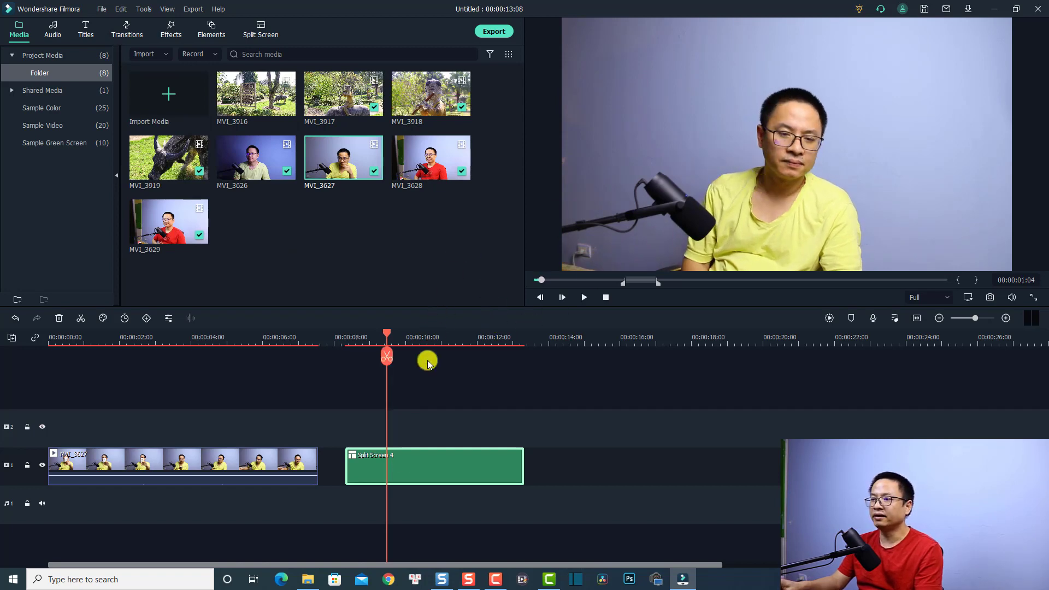
{"action": "double_click", "coordinate": [395, 470]}
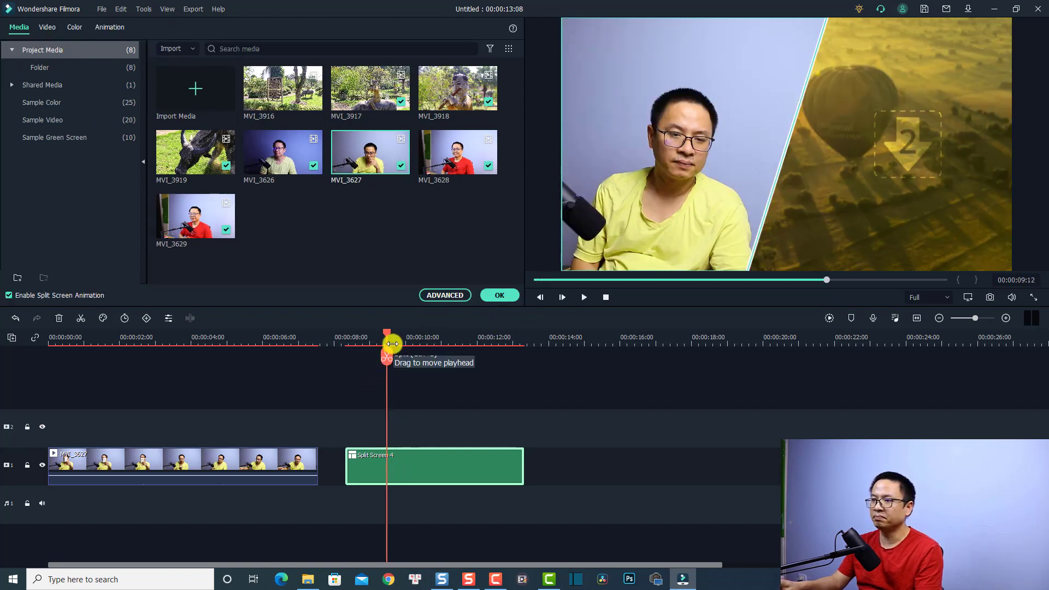
{"action": "left_click_drag", "start_coordinate": [387, 338], "coordinate": [346, 338]}
{"action": "left_click", "coordinate": [597, 243]}
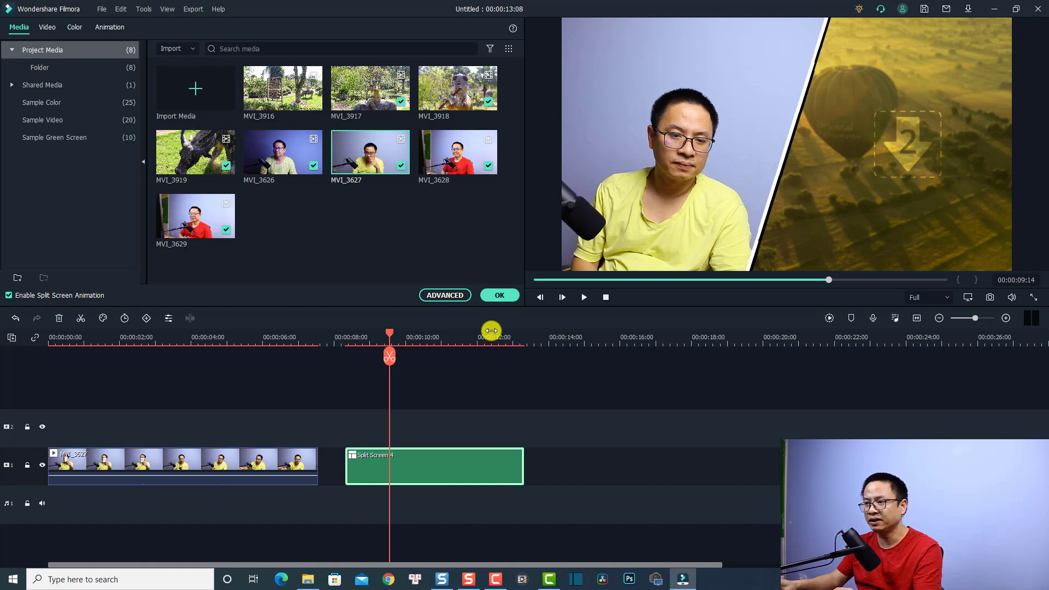
{"action": "left_click_drag", "start_coordinate": [457, 399], "coordinate": [220, 494]}
{"action": "key", "text": "Delete"}
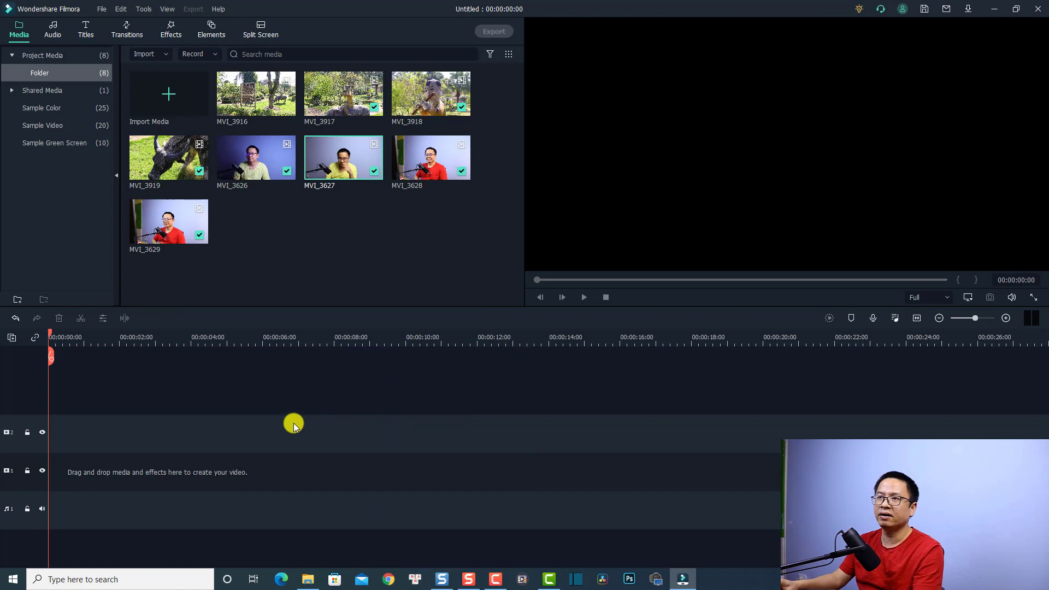
Step: Place Split Screen 4 at the timeline start and stretch it to 00:00:22:15
{"action": "left_click", "coordinate": [261, 39]}
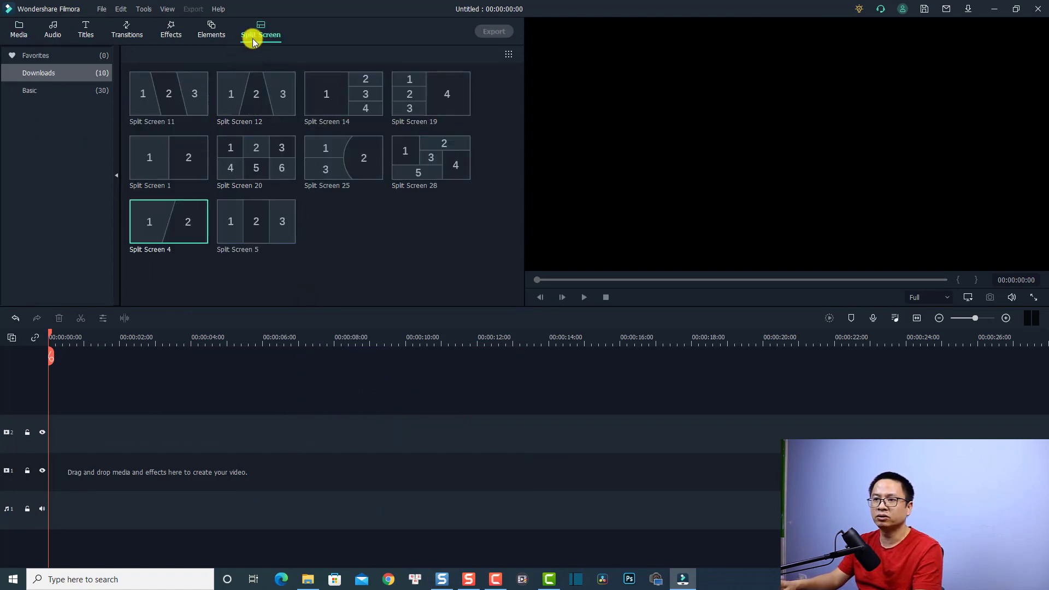
{"action": "left_click_drag", "start_coordinate": [163, 230], "coordinate": [55, 468]}
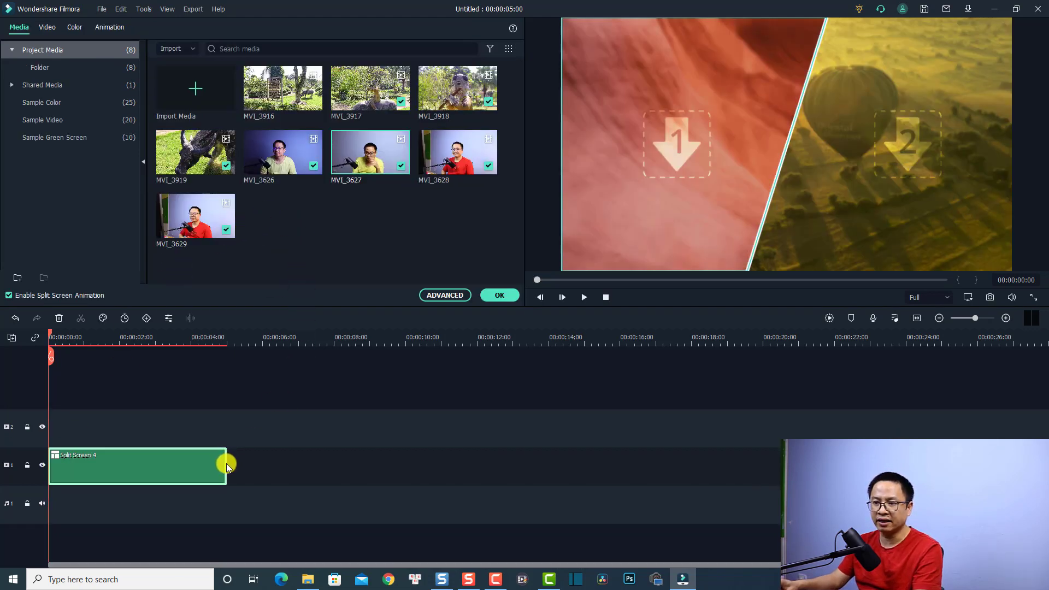
{"action": "left_click_drag", "start_coordinate": [227, 463], "coordinate": [846, 464]}
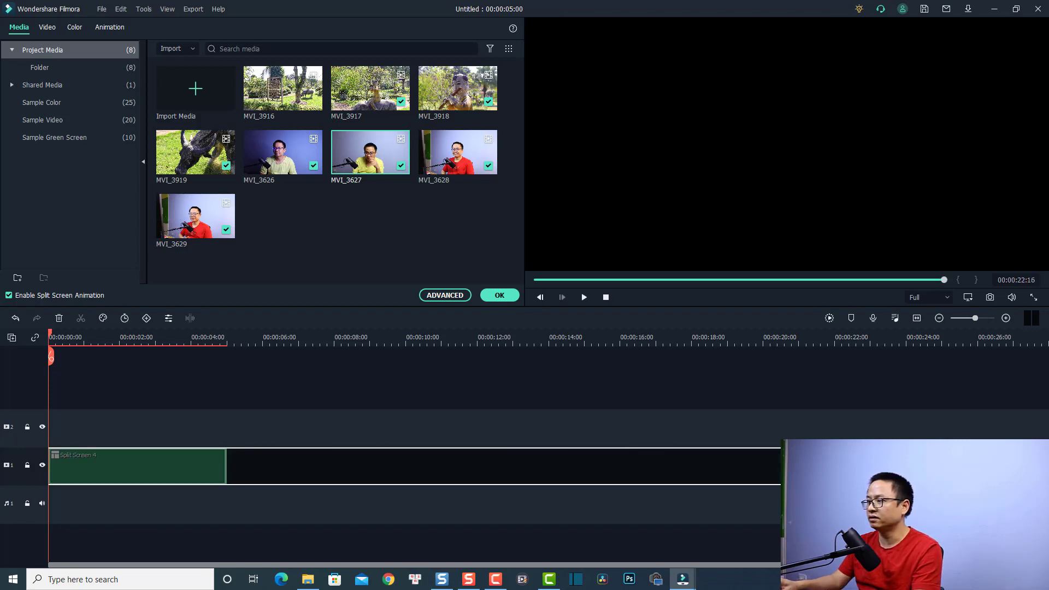
{"action": "left_click_drag", "start_coordinate": [847, 464], "coordinate": [846, 464]}
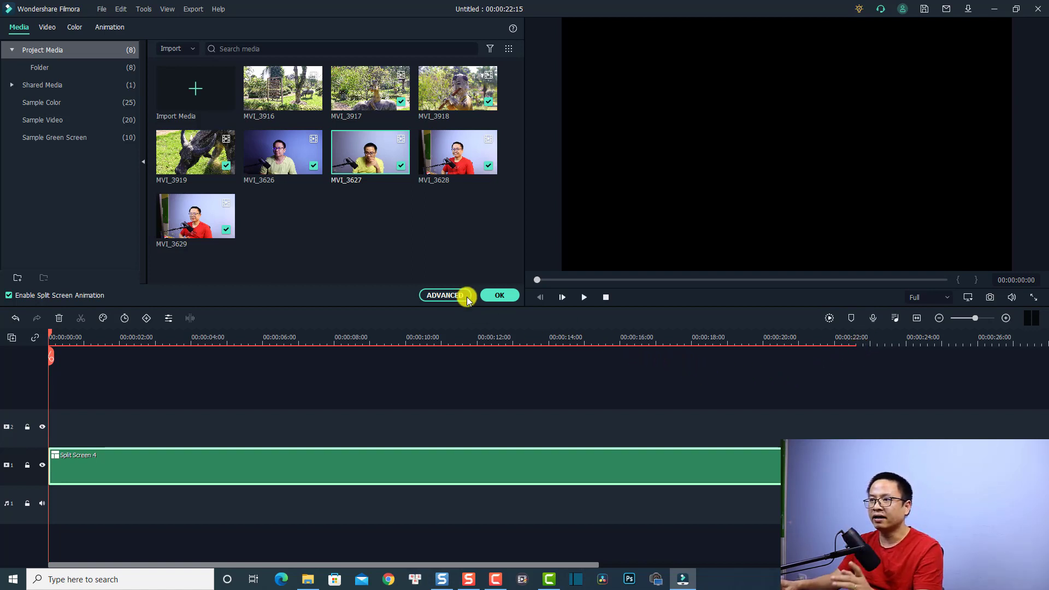
Step: Fill slot 1 of the split screen with the yellow-shirt clip MVI_3627
{"action": "mouse_move", "coordinate": [365, 167]}
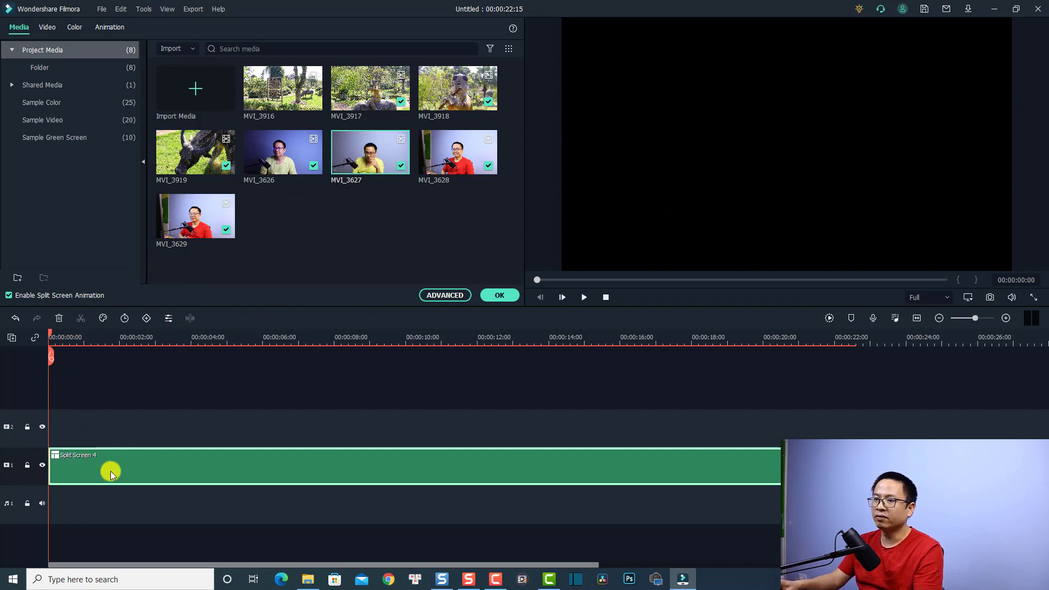
{"action": "left_click", "coordinate": [81, 339]}
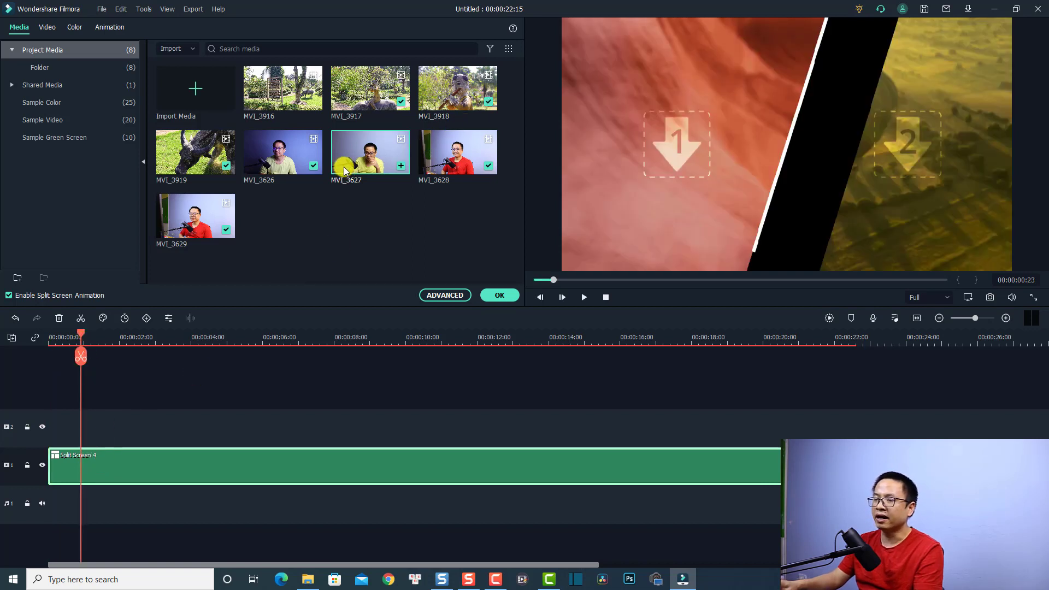
{"action": "left_click_drag", "start_coordinate": [345, 170], "coordinate": [688, 160]}
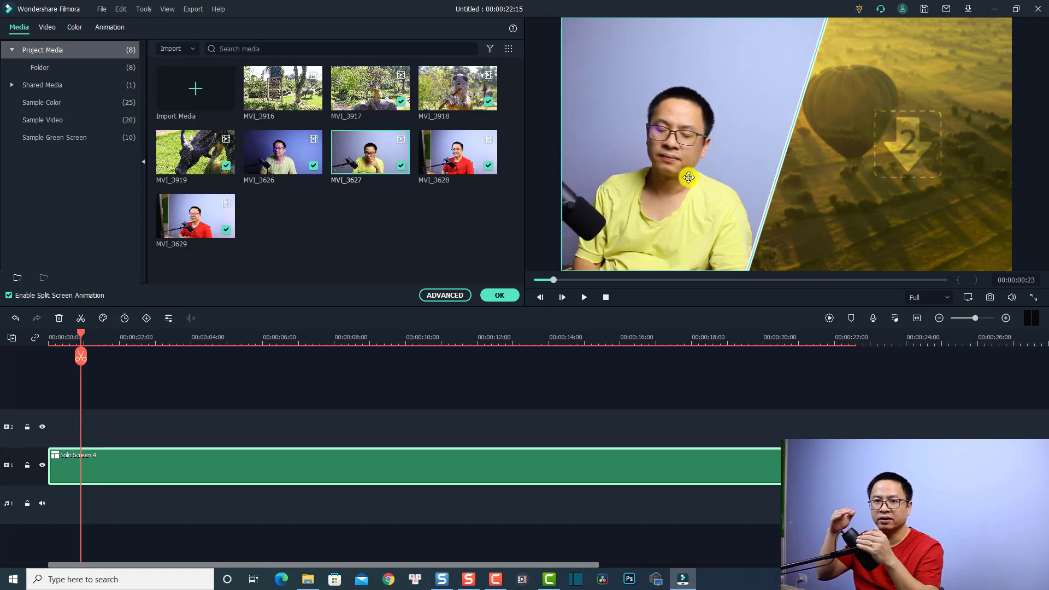
Step: Open the advanced split-screen editor and preview the layout up to about 17 seconds
{"action": "left_click", "coordinate": [440, 295]}
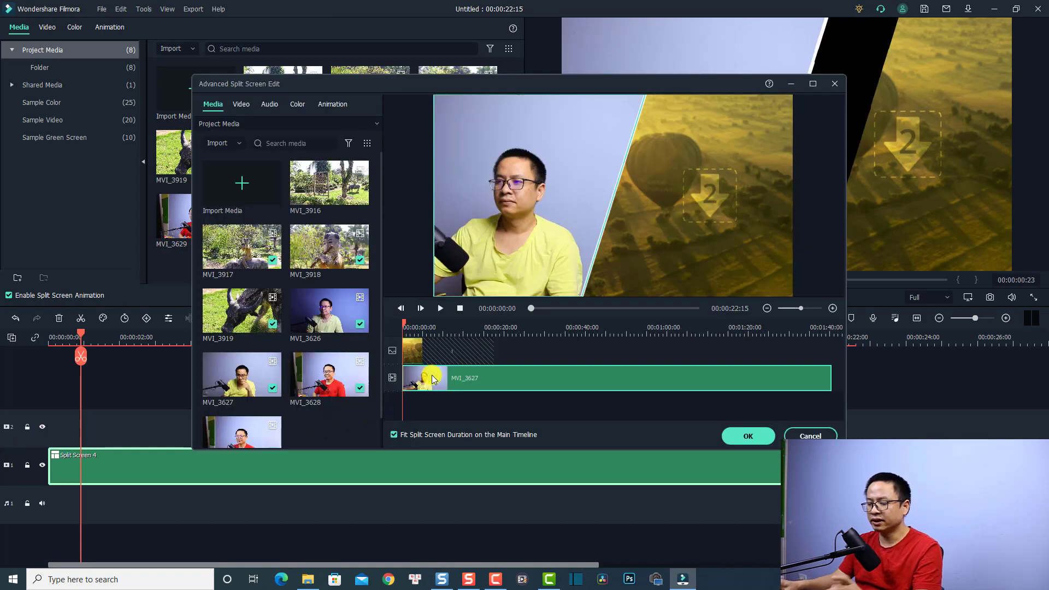
{"action": "key", "text": "space"}
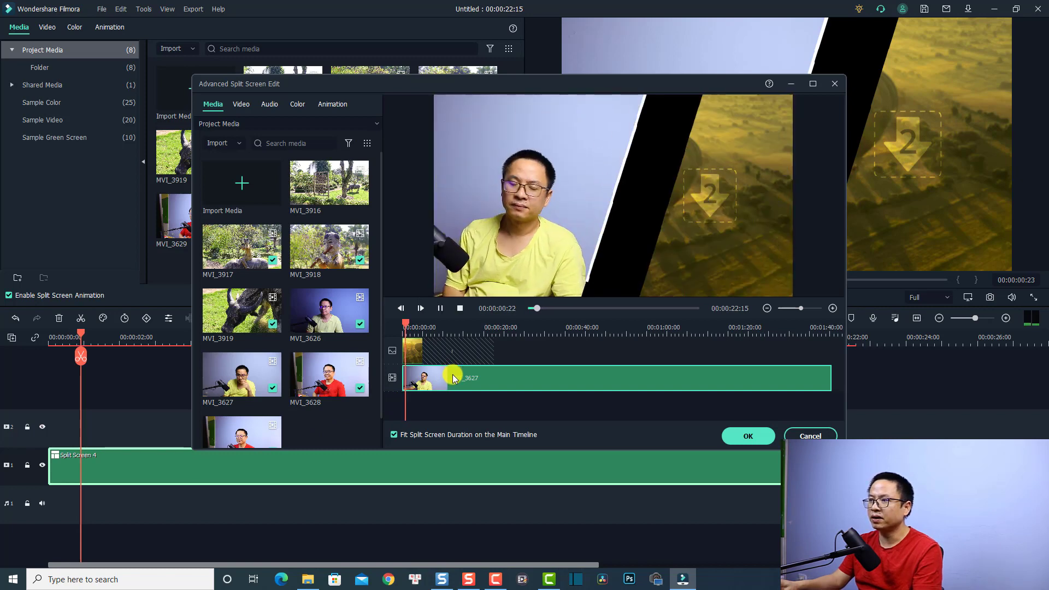
{"action": "key", "text": "space"}
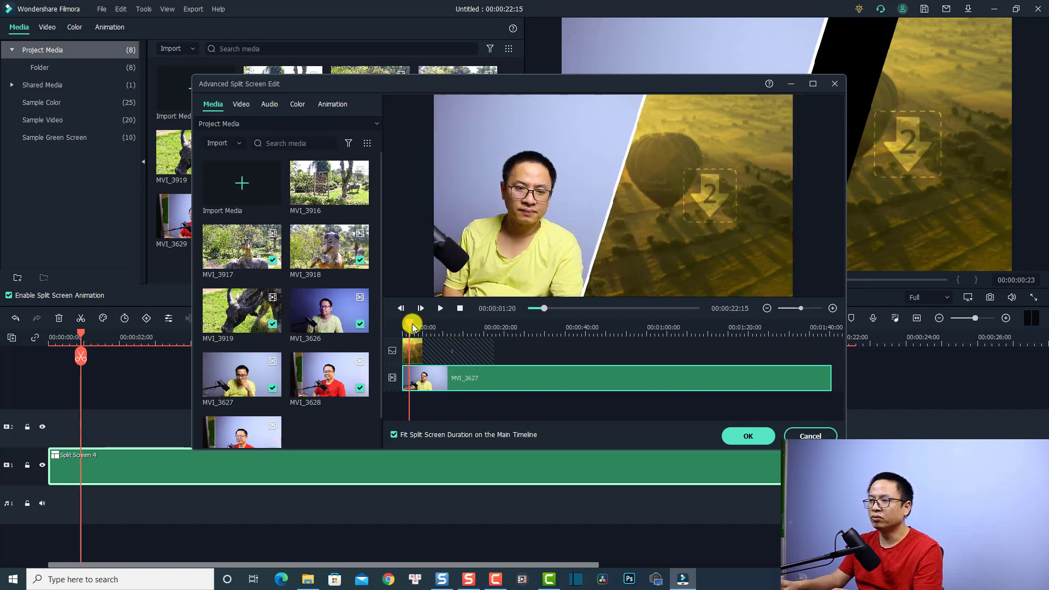
{"action": "left_click_drag", "start_coordinate": [411, 327], "coordinate": [485, 330]}
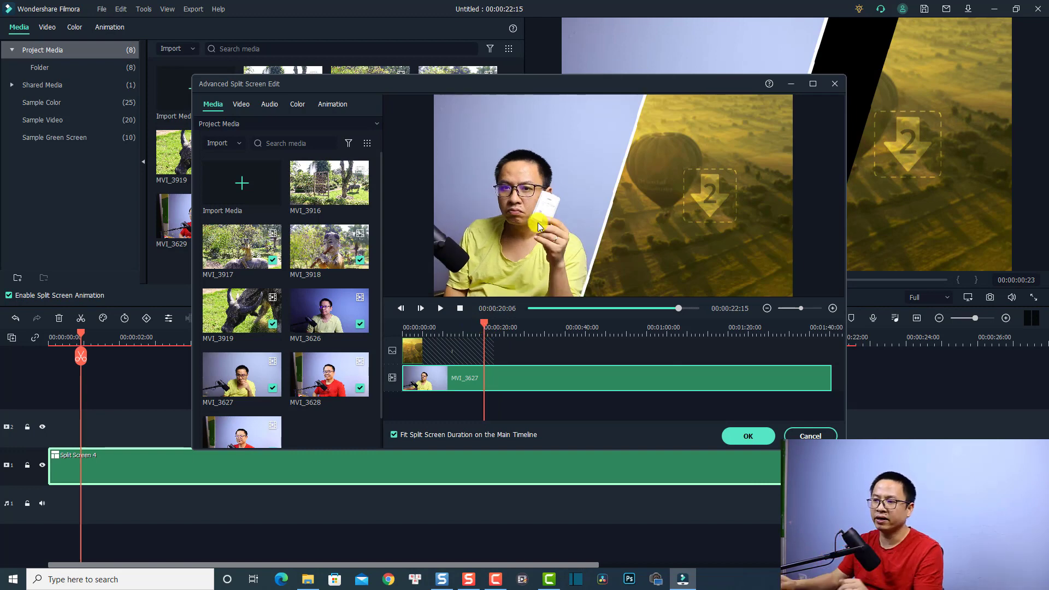
Step: Trim the MVI_3627 clip shorter on the editor's slot timeline
{"action": "left_click", "coordinate": [403, 378]}
{"action": "mouse_move", "coordinate": [404, 378]}
{"action": "left_mouse_down"}
{"action": "mouse_move", "coordinate": [516, 378]}
{"action": "mouse_move", "coordinate": [413, 382]}
{"action": "left_mouse_up"}
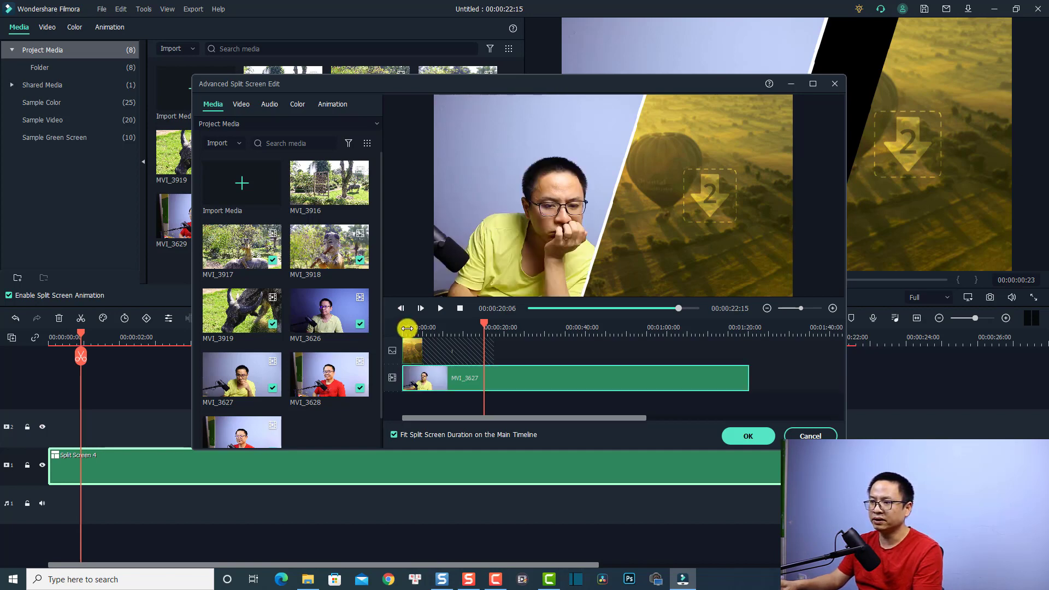
{"action": "left_click", "coordinate": [407, 328]}
Step: Trim MVI_3627's end back to the playhead near 00:00:09:20 and apply the editor changes
{"action": "left_click_drag", "start_coordinate": [407, 329], "coordinate": [402, 327]}
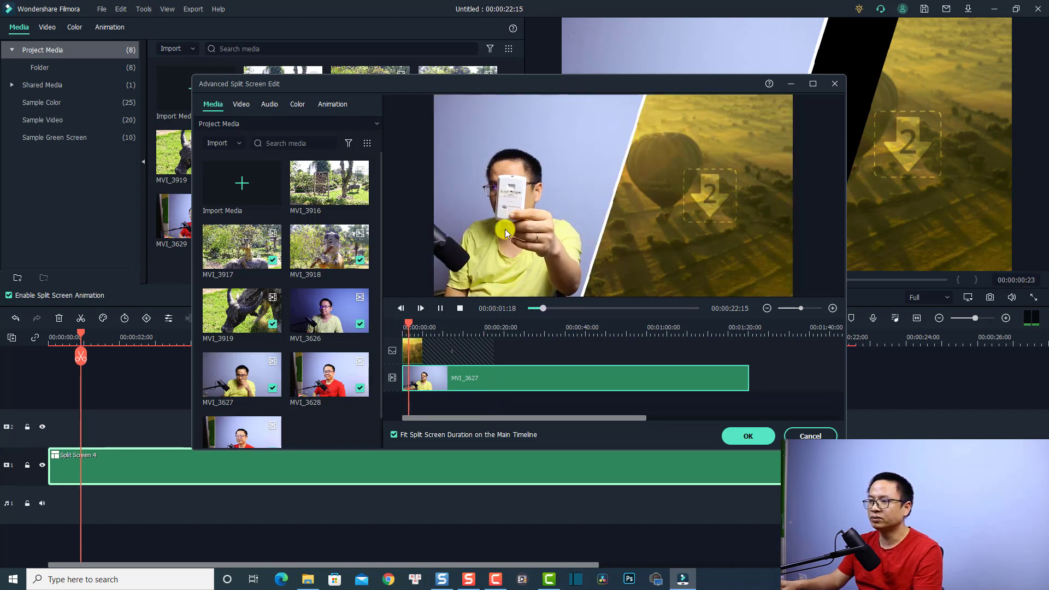
{"action": "key", "text": "space"}
{"action": "left_click_drag", "start_coordinate": [417, 322], "coordinate": [442, 330]}
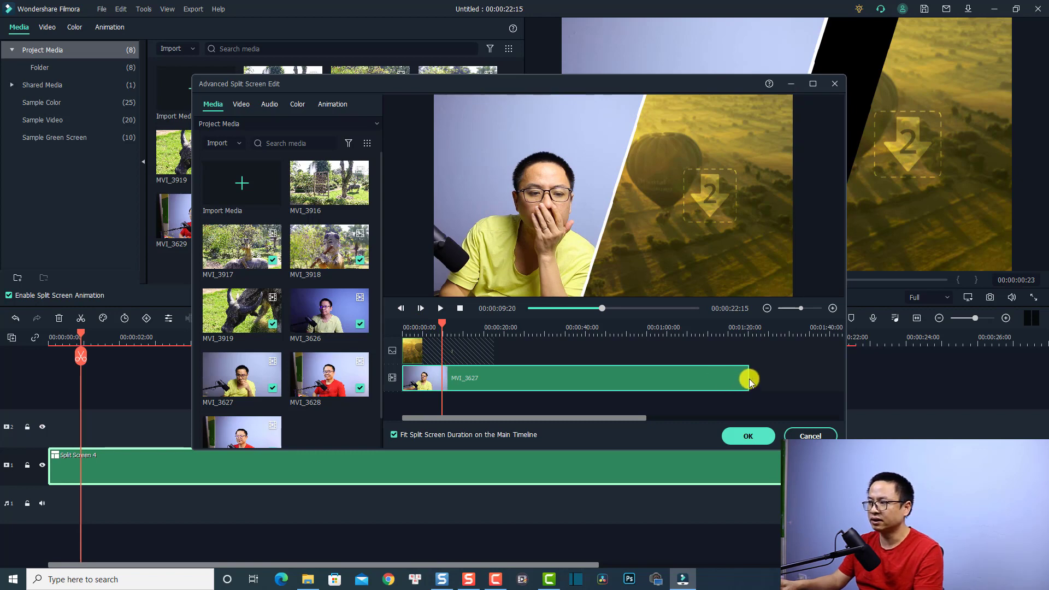
{"action": "left_click_drag", "start_coordinate": [748, 380], "coordinate": [441, 381]}
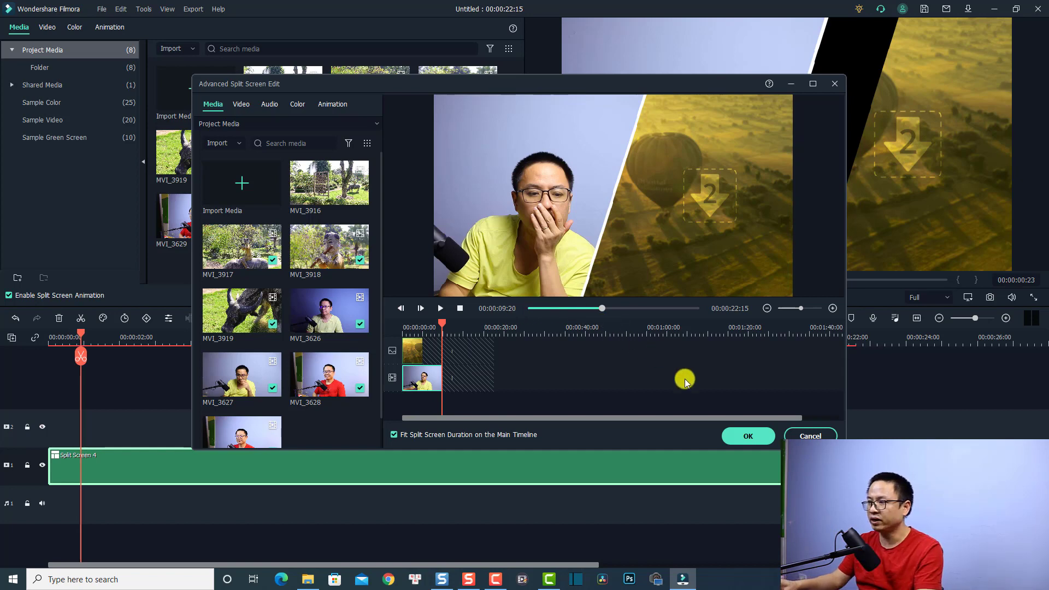
{"action": "left_click", "coordinate": [747, 436]}
{"action": "left_click", "coordinate": [52, 341]}
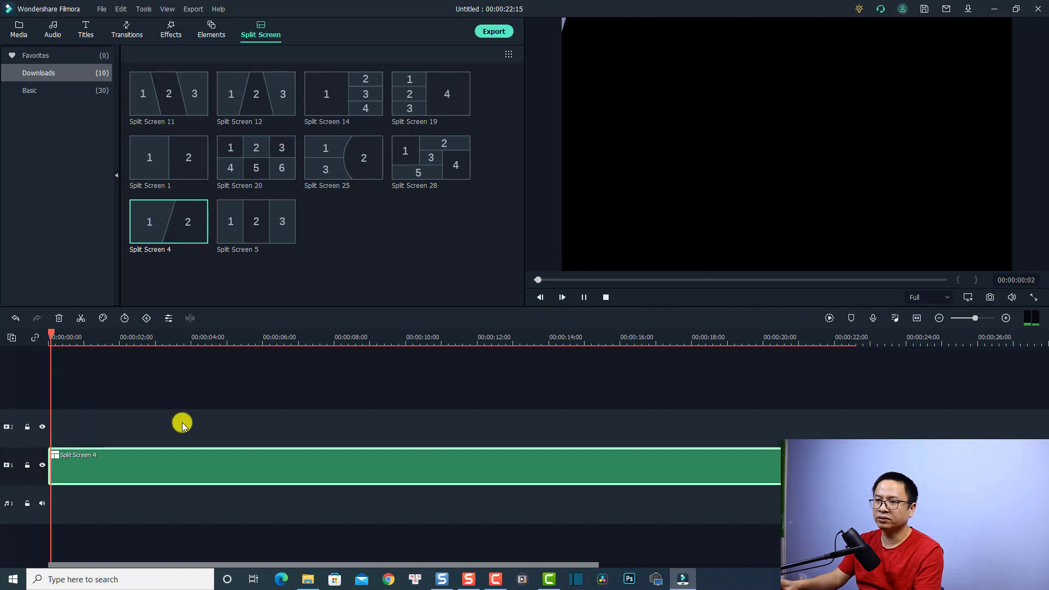
Step: Shorten the Split Screen 4 clip so it ends at 00:00:10:01
{"action": "key", "text": "space"}
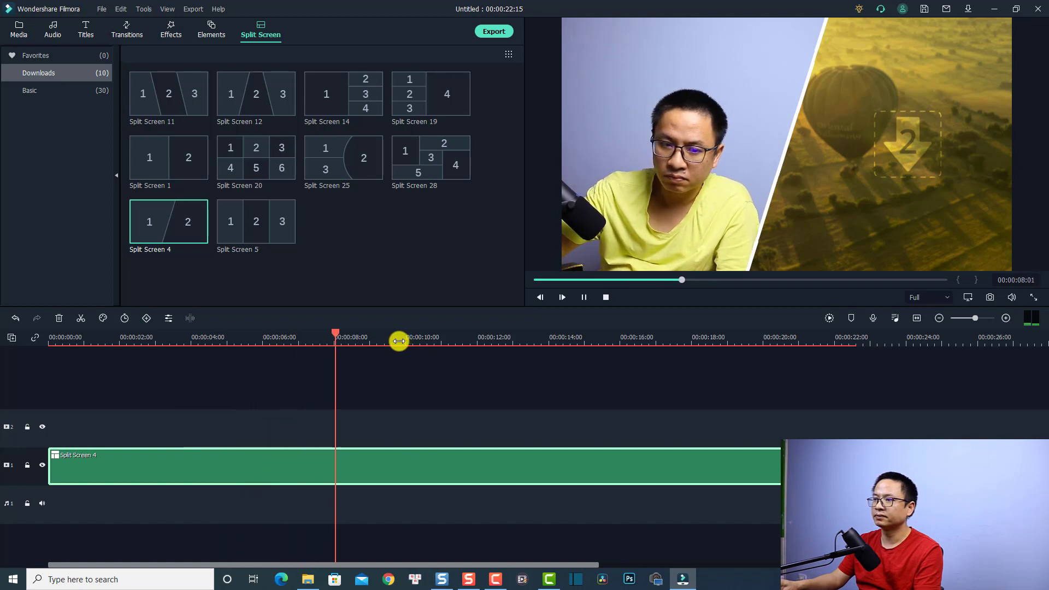
{"action": "key", "text": "space"}
{"action": "left_click_drag", "start_coordinate": [425, 334], "coordinate": [405, 335]}
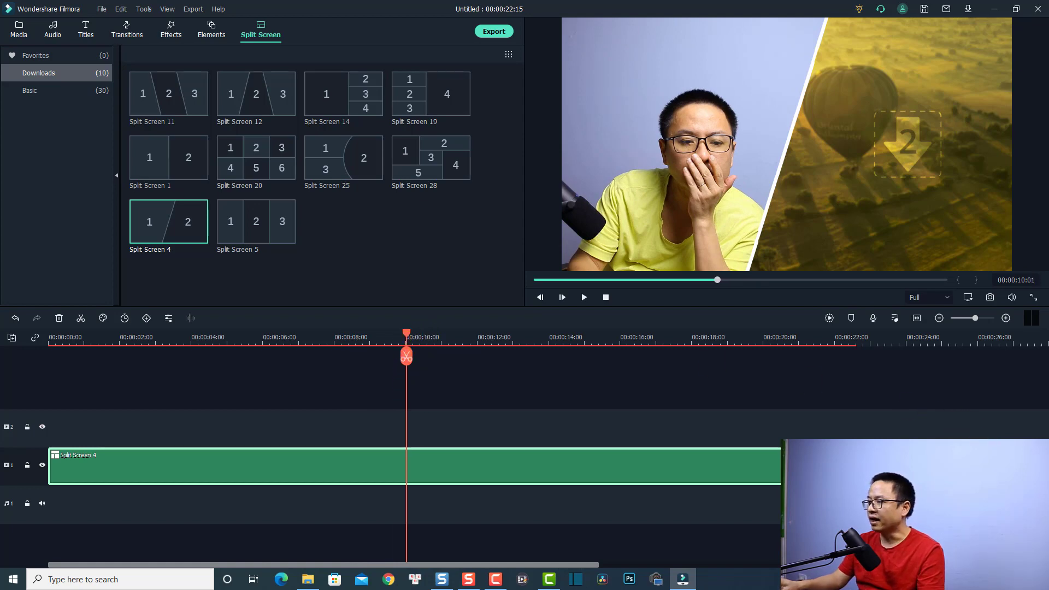
{"action": "left_click_drag", "start_coordinate": [780, 468], "coordinate": [397, 474]}
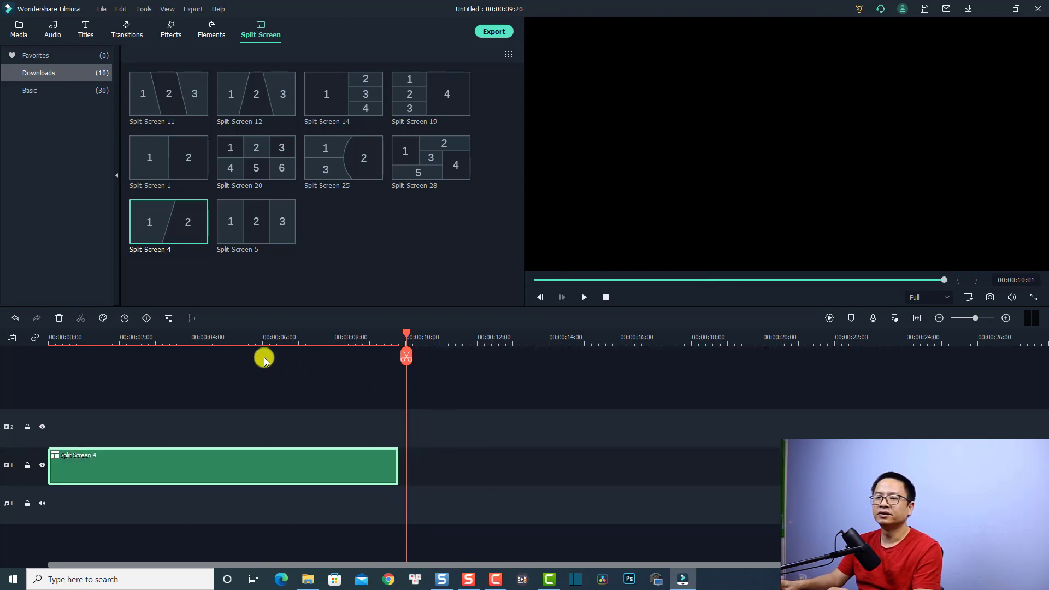
Step: Play back the trimmed split screen and mute the left slot's MVI_3627 audio
{"action": "left_click", "coordinate": [52, 343]}
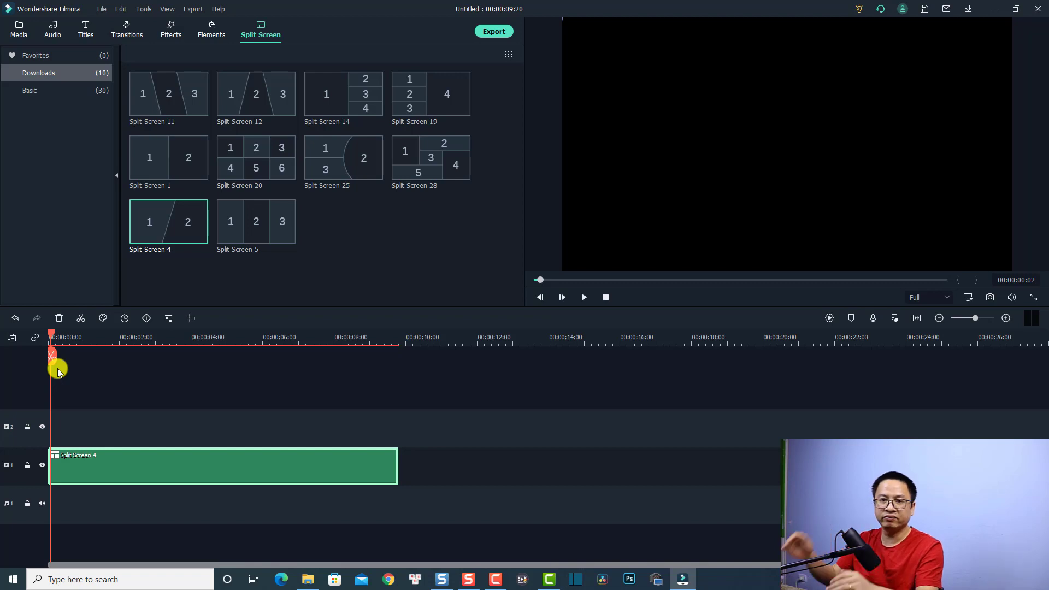
{"action": "key", "text": "space"}
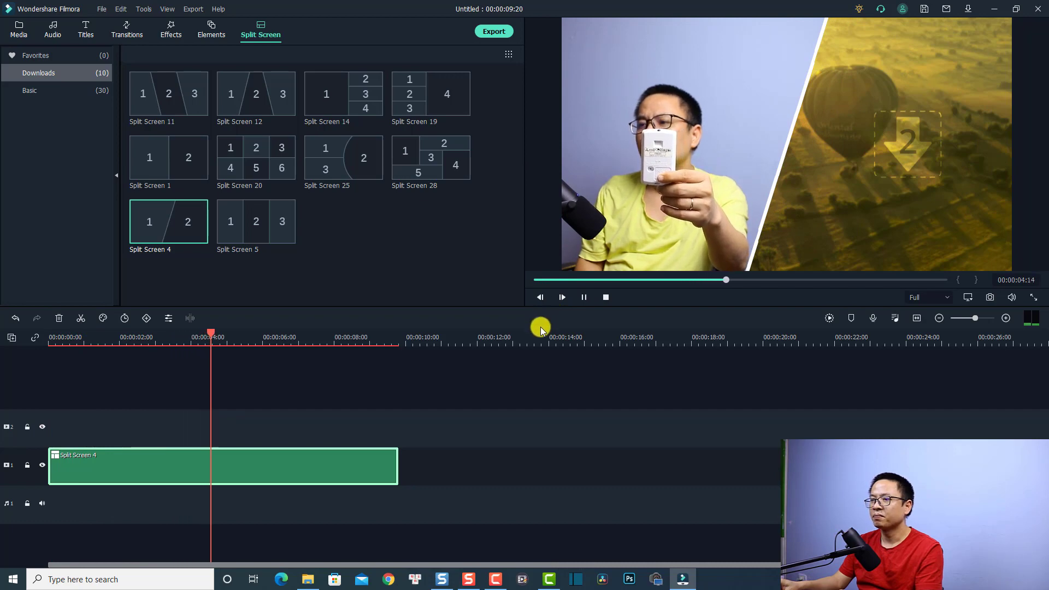
{"action": "key", "text": "space"}
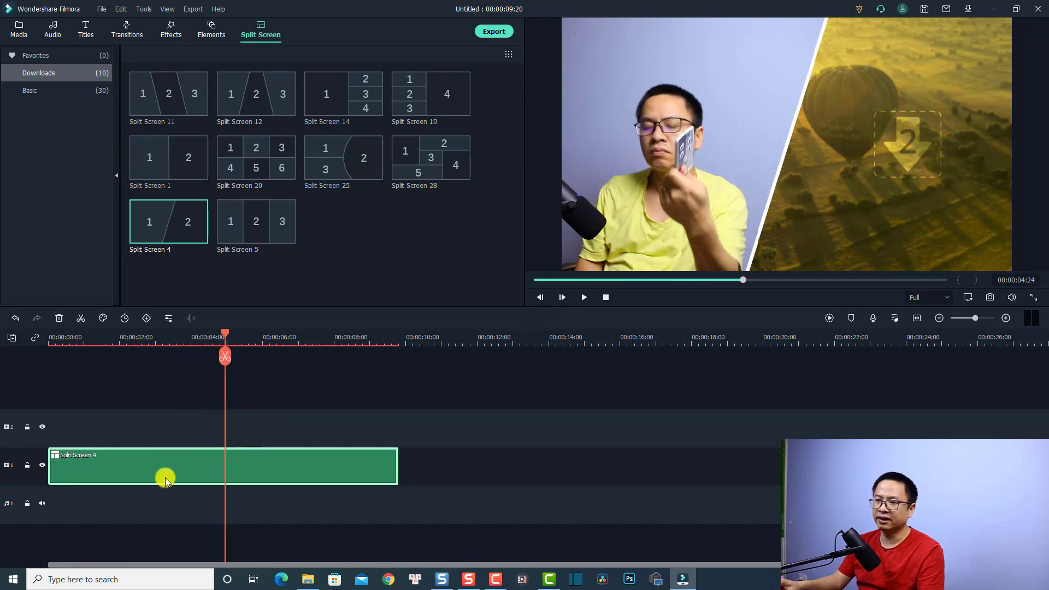
{"action": "left_click", "coordinate": [620, 174]}
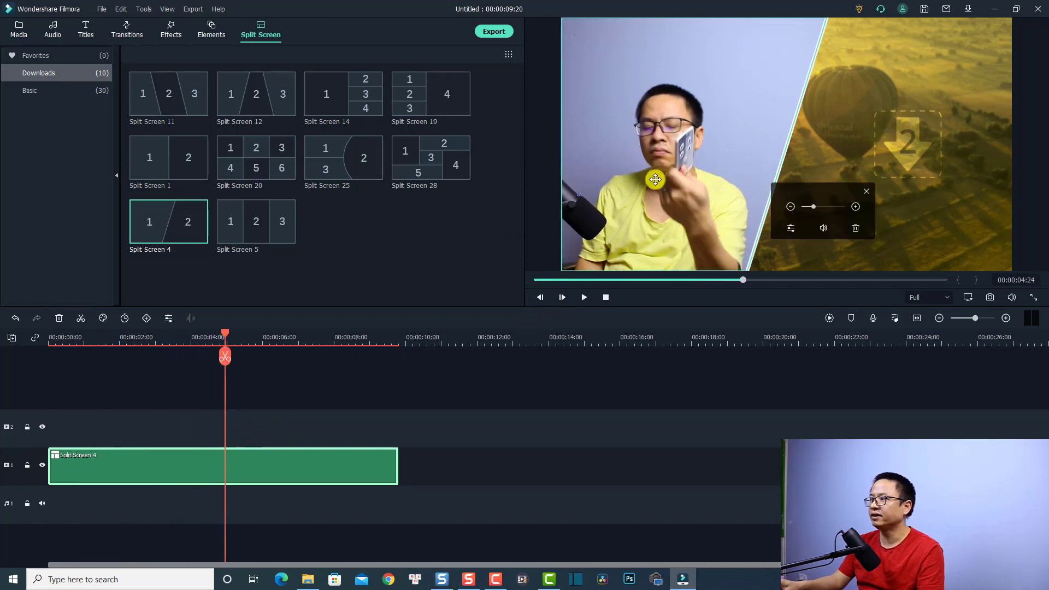
{"action": "left_click", "coordinate": [823, 229]}
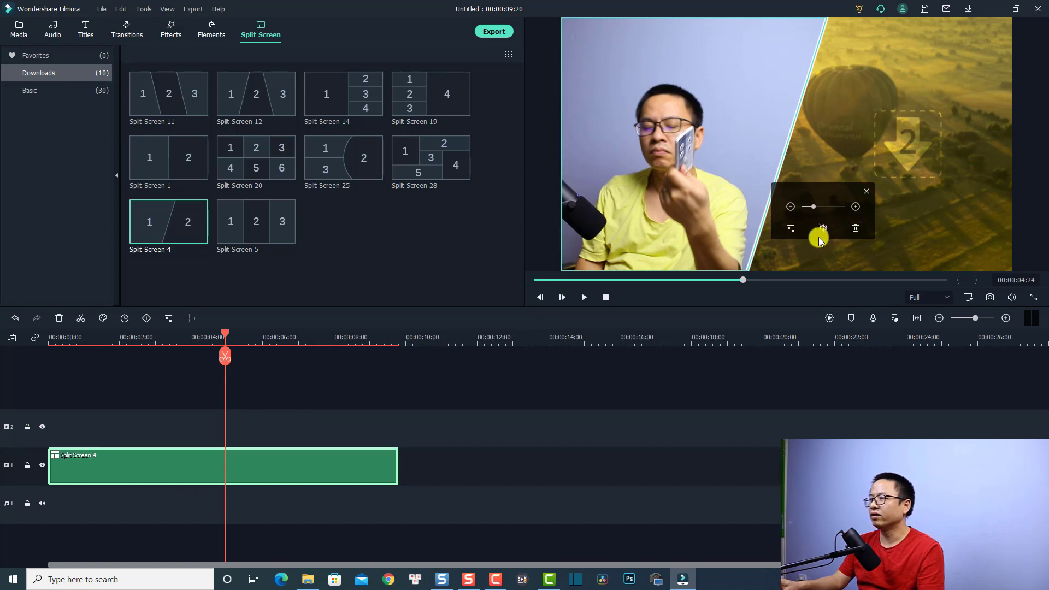